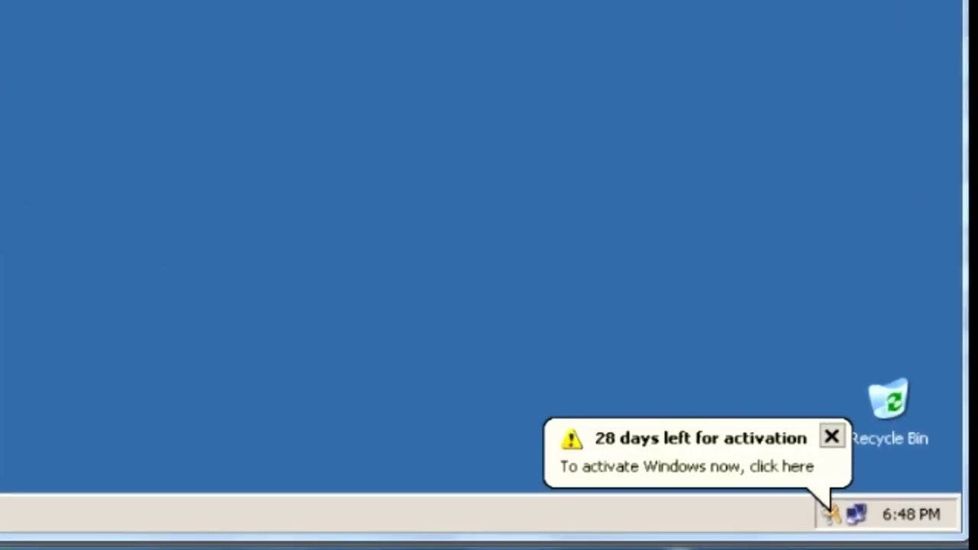
- Open the Windows activation wizard from the activation reminder and close it without activating
{"action": "key", "text": "Return"}
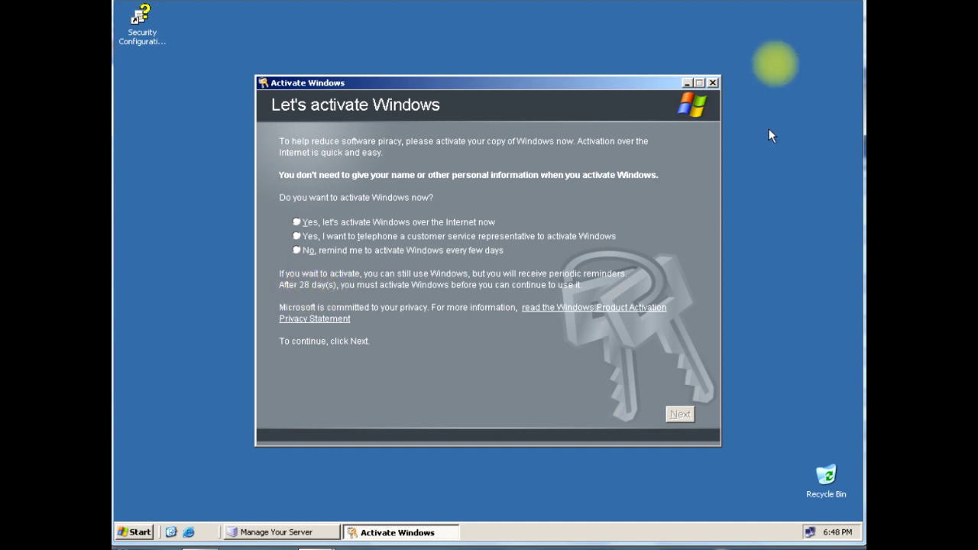
{"action": "left_click", "coordinate": [712, 83]}
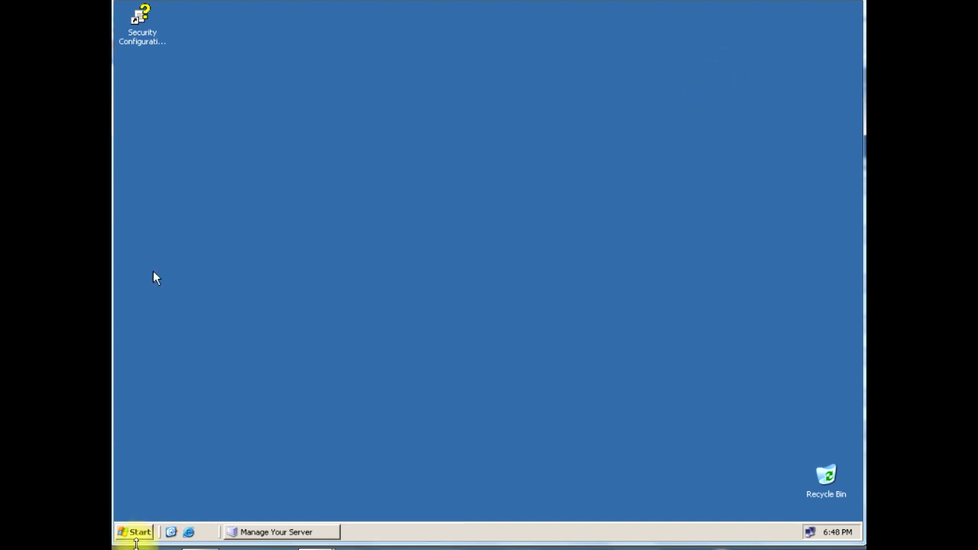
- Launch the Registry Editor by running regedit
{"action": "left_click", "coordinate": [139, 533]}
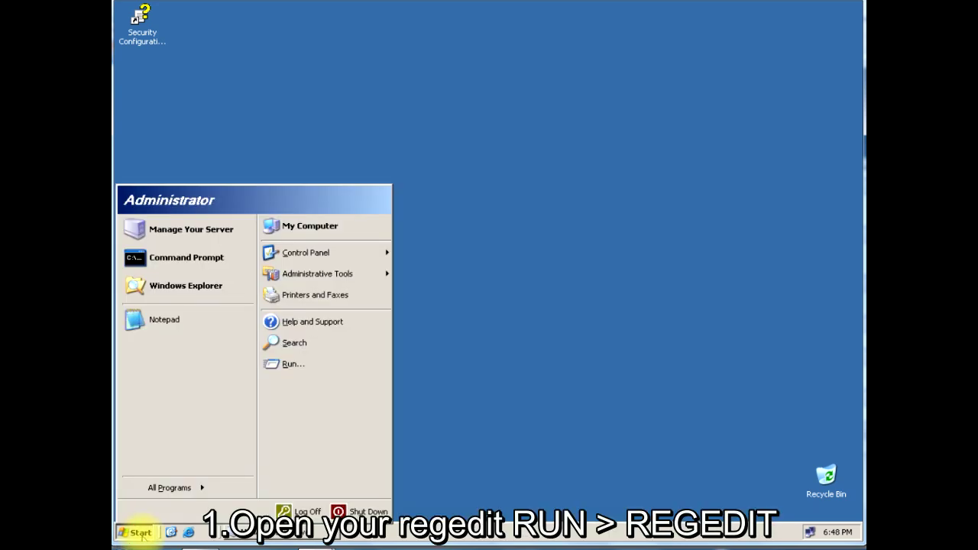
{"action": "key", "text": "Up"}
{"action": "key", "text": "Up"}
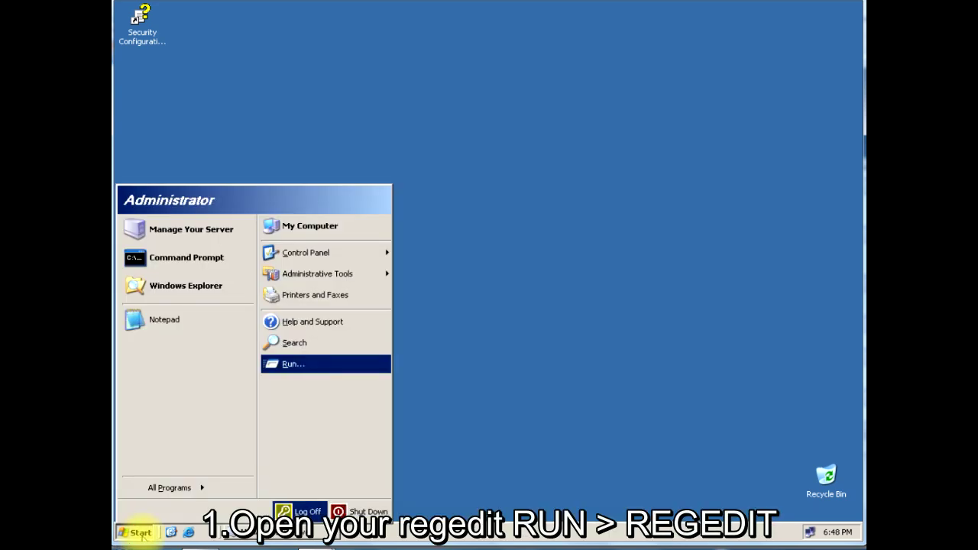
{"action": "key", "text": "Return"}
{"action": "type", "text": "reg"}
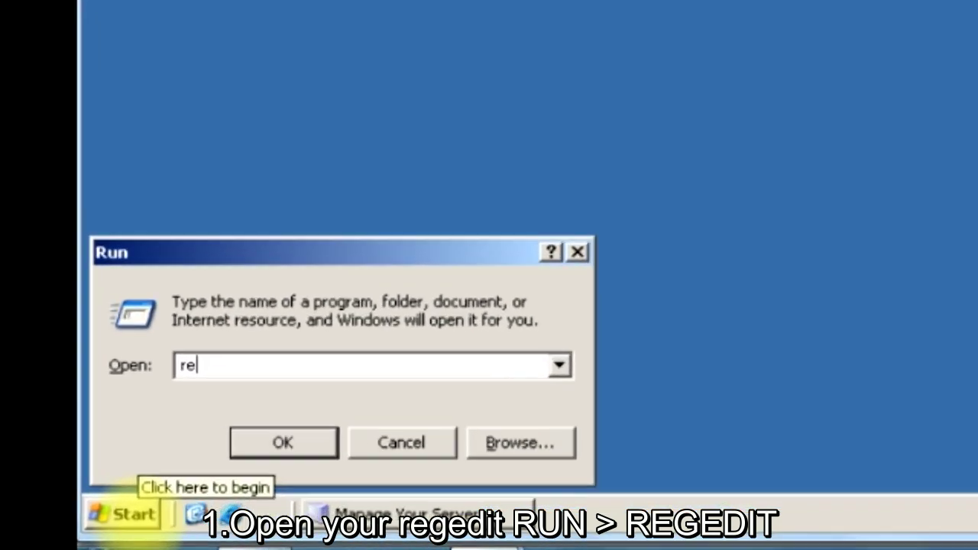
{"action": "type", "text": "edit"}
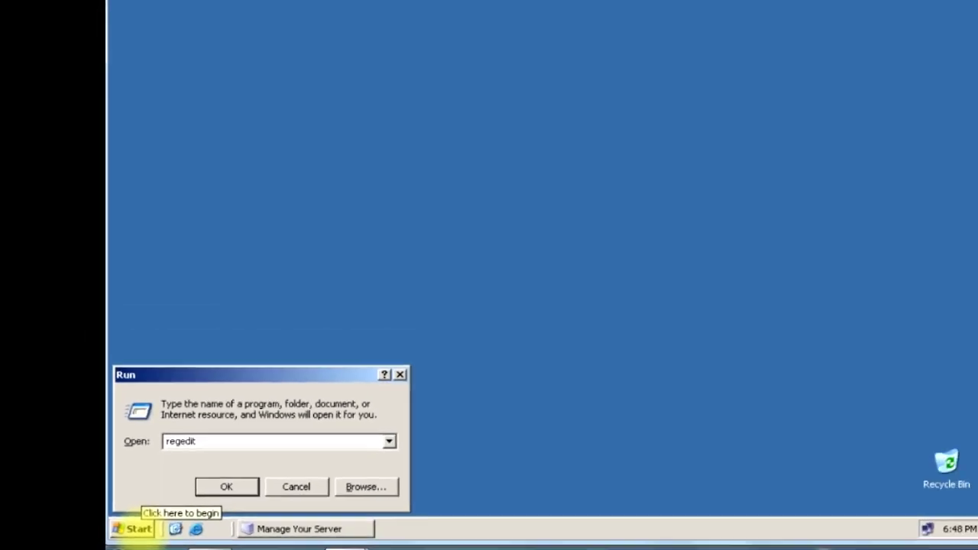
{"action": "key", "text": "Return"}
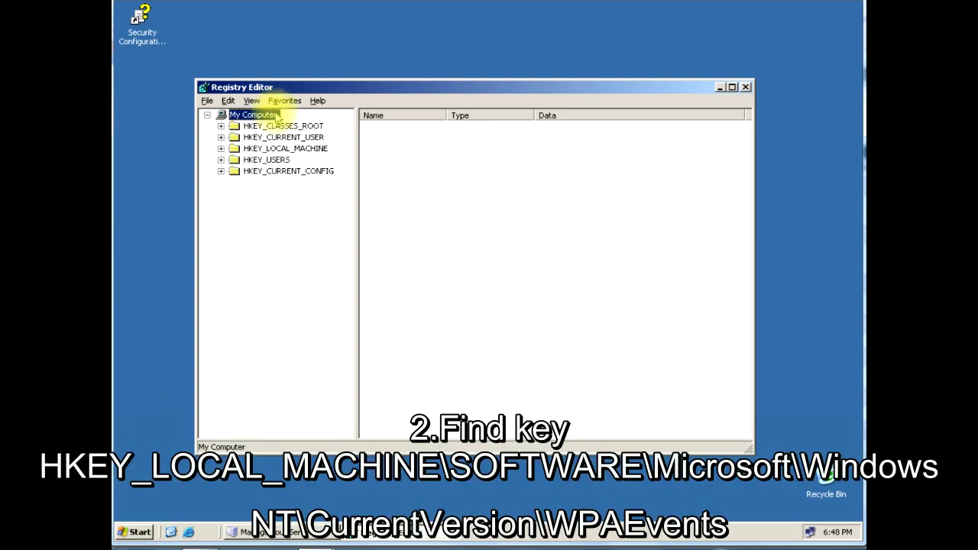
- Expand the registry path HKEY_LOCAL_MACHINE\SOFTWARE\Microsoft
{"action": "left_click", "coordinate": [292, 148]}
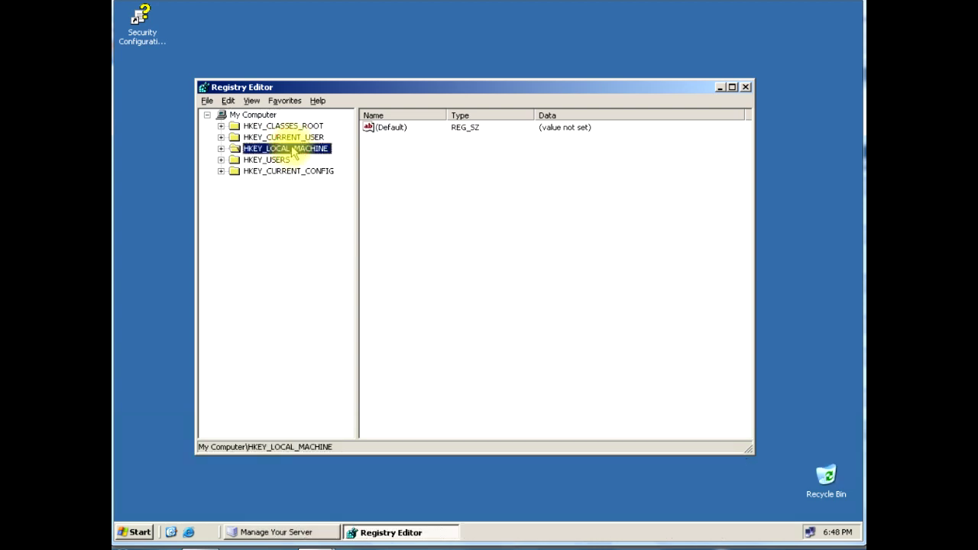
{"action": "double_click", "coordinate": [292, 148]}
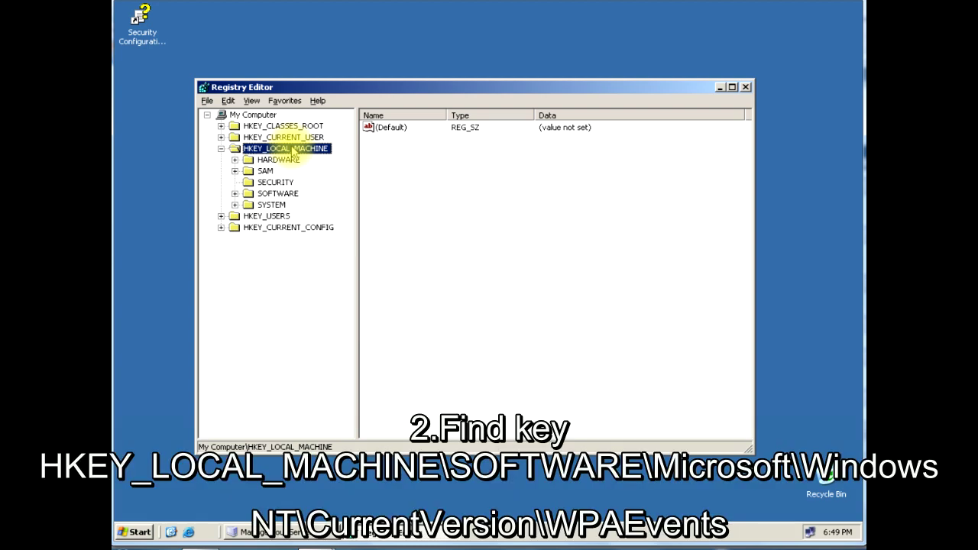
{"action": "left_click", "coordinate": [279, 191]}
{"action": "double_click", "coordinate": [280, 193]}
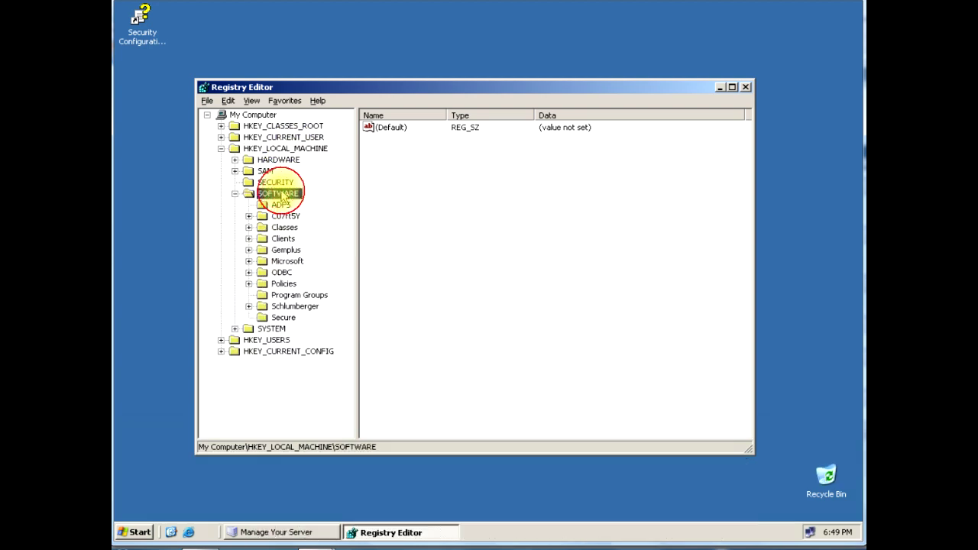
{"action": "double_click", "coordinate": [287, 261]}
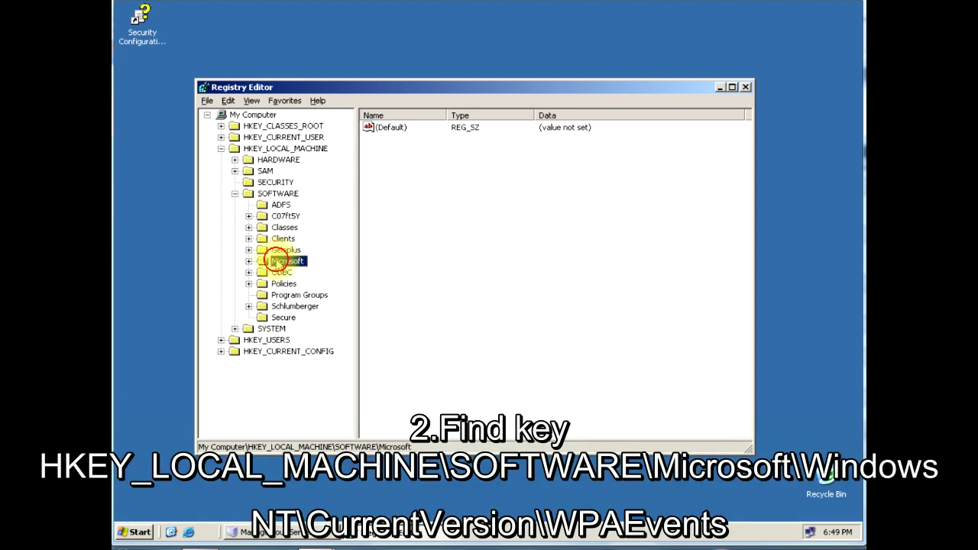
- Find the Windows NT key under Microsoft and expand it
{"action": "key", "text": "w"}
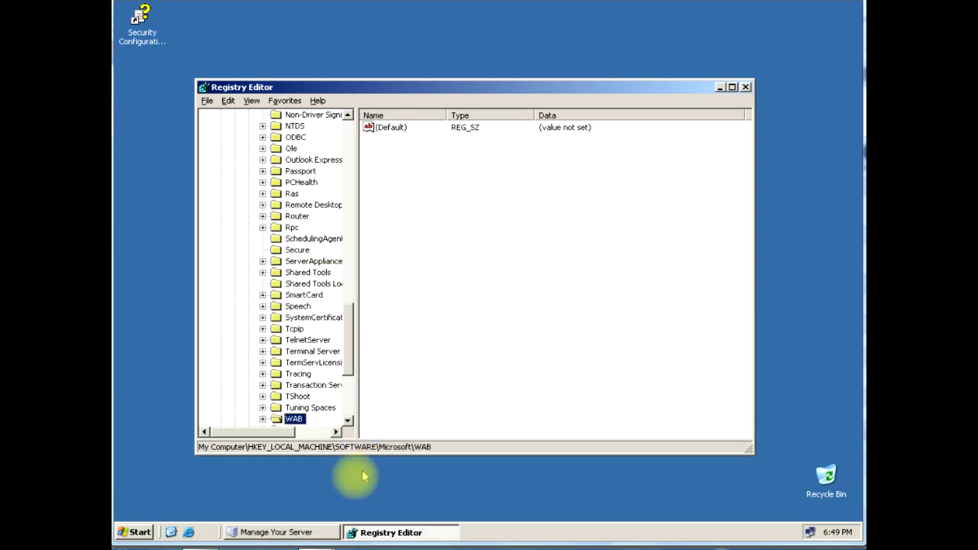
{"action": "left_click", "coordinate": [348, 421]}
{"action": "left_click", "coordinate": [348, 421]}
{"action": "left_click", "coordinate": [347, 421]}
{"action": "left_click", "coordinate": [347, 421]}
{"action": "left_click", "coordinate": [348, 421]}
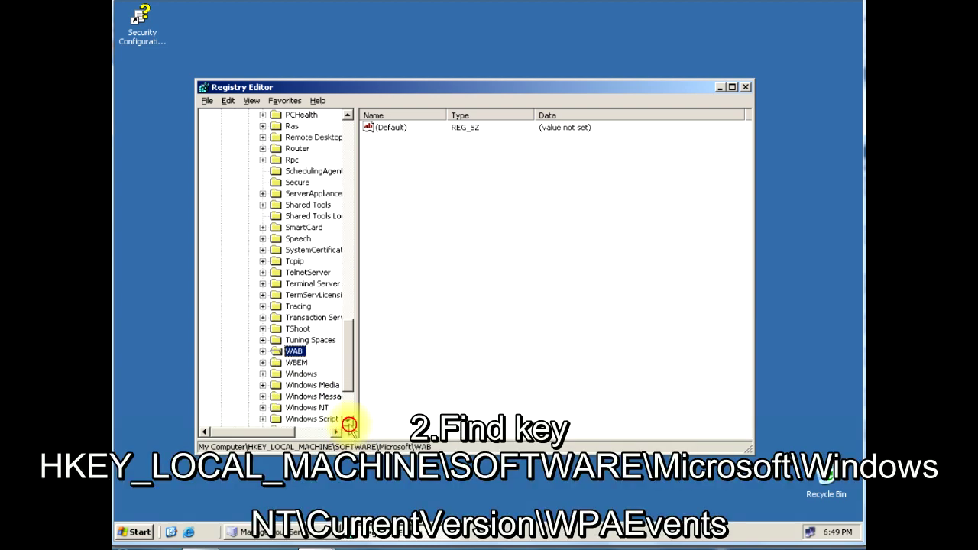
{"action": "left_click", "coordinate": [347, 421]}
{"action": "left_click", "coordinate": [348, 421]}
{"action": "double_click", "coordinate": [301, 351]}
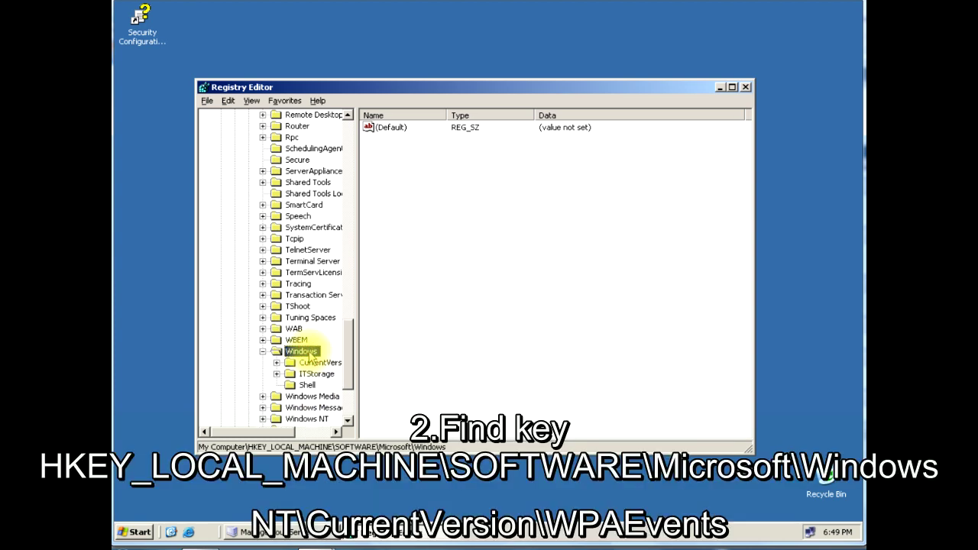
{"action": "left_click", "coordinate": [318, 420]}
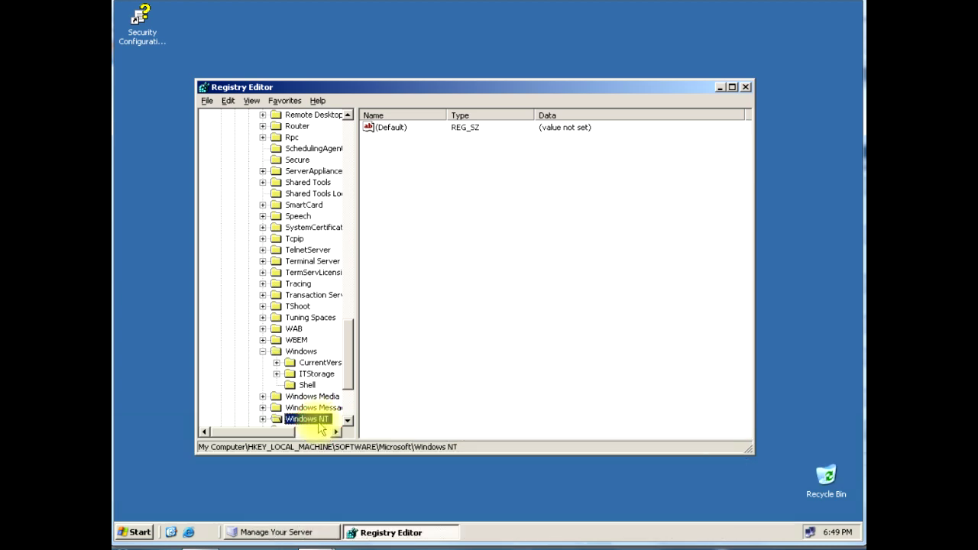
{"action": "double_click", "coordinate": [319, 421]}
{"action": "scroll", "coordinate": [348, 413], "scroll_direction": "down", "scroll_amount": 5}
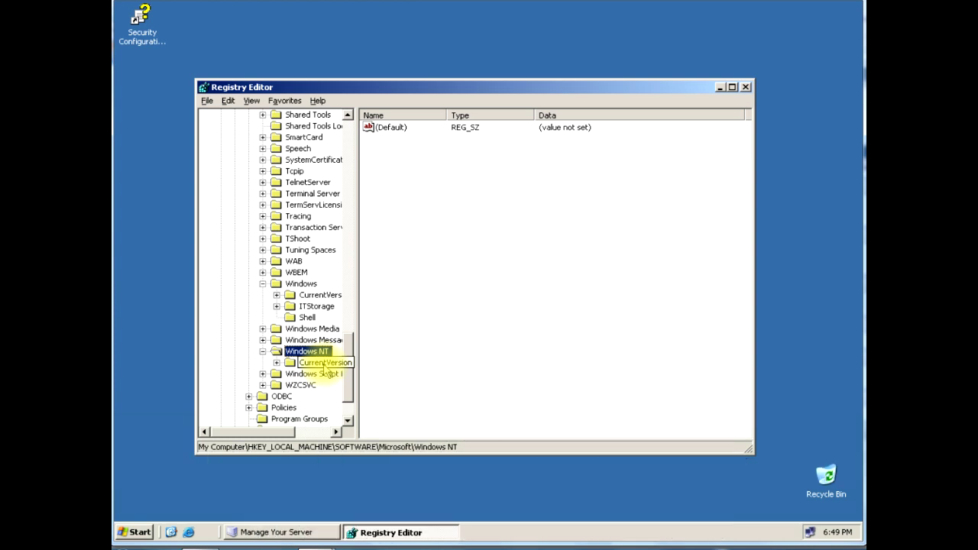
- Expand the CurrentVersion key under Windows NT and select its WPAEvents subkey
{"action": "left_click", "coordinate": [324, 365]}
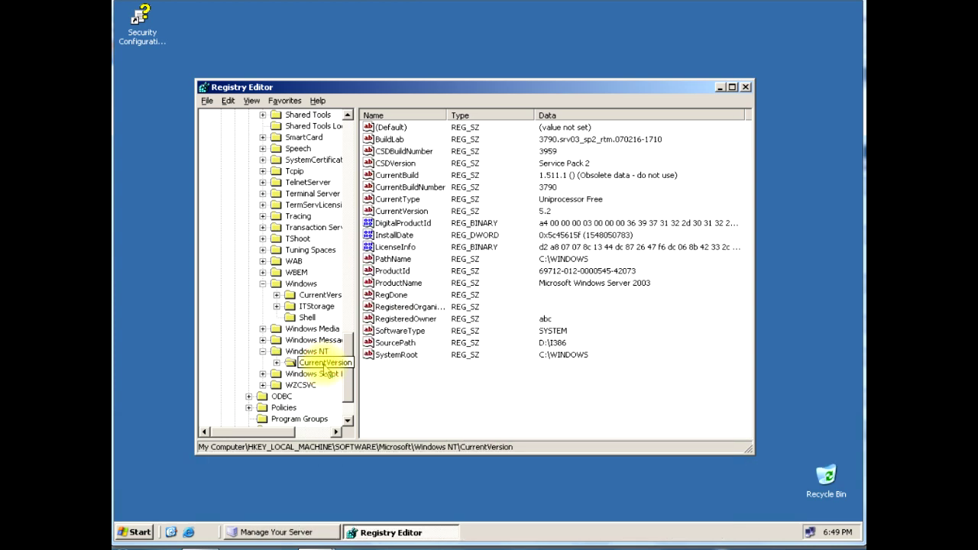
{"action": "double_click", "coordinate": [324, 365]}
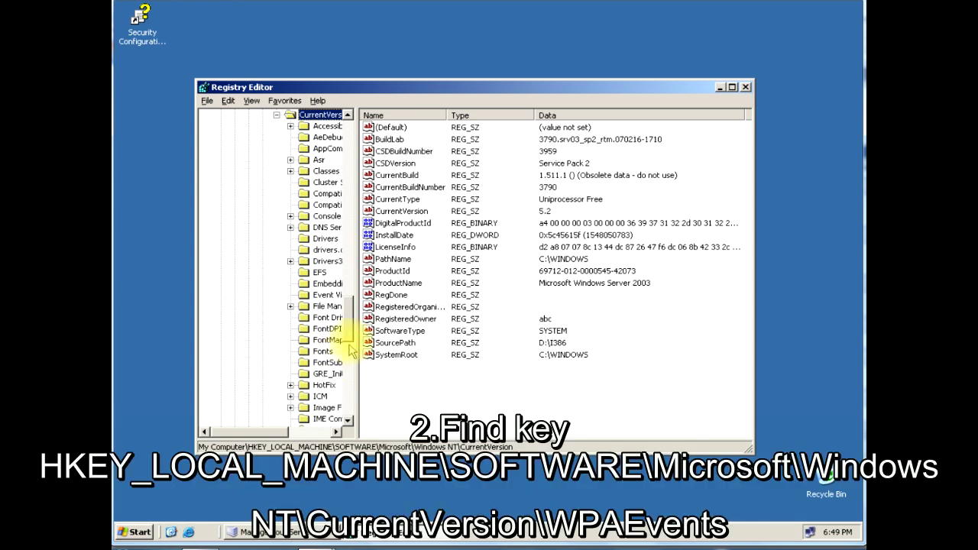
{"action": "scroll", "coordinate": [351, 351], "scroll_direction": "down", "scroll_amount": 4}
{"action": "scroll", "coordinate": [353, 356], "scroll_direction": "down", "scroll_amount": 10}
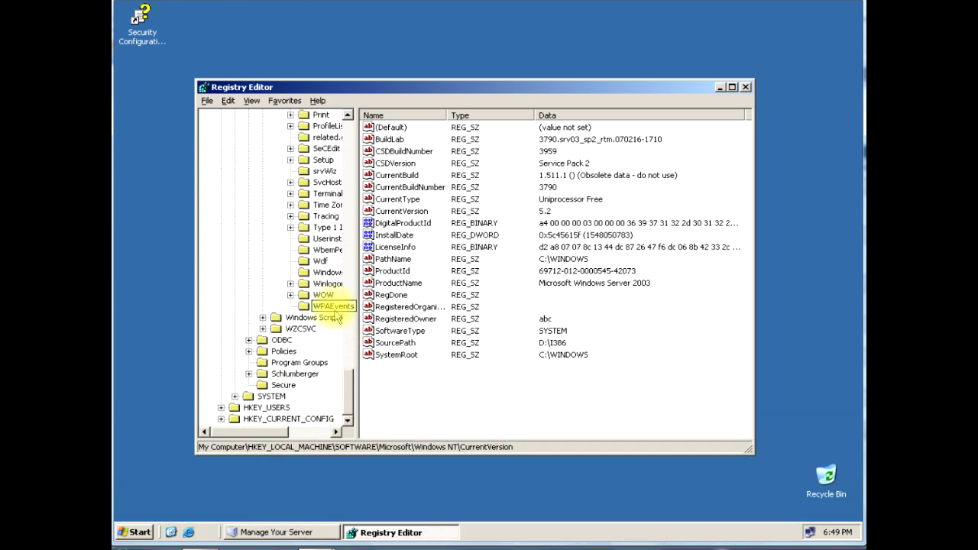
{"action": "left_click", "coordinate": [327, 305]}
{"action": "left_click", "coordinate": [565, 246]}
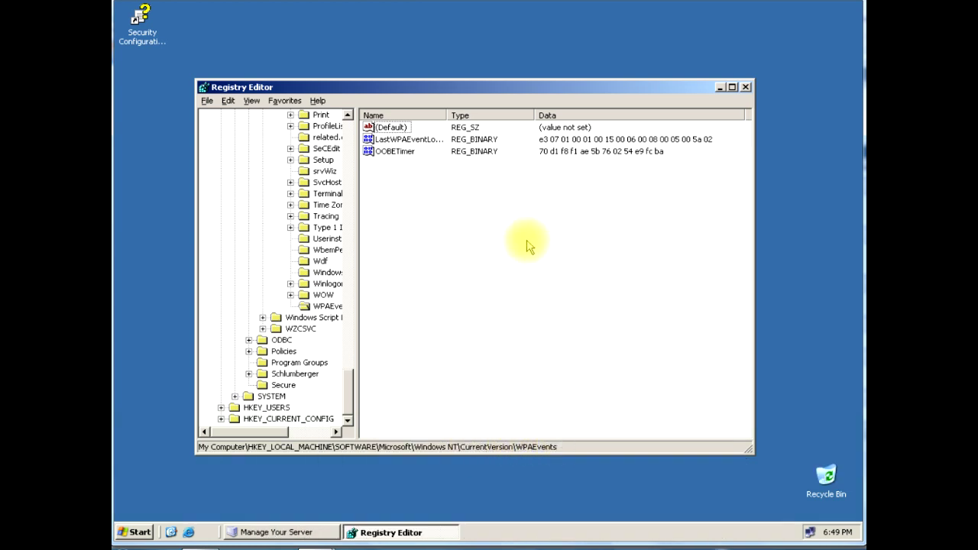
- Open the OOBETimer binary value for editing and delete all of its existing data bytes
{"action": "left_click", "coordinate": [389, 153]}
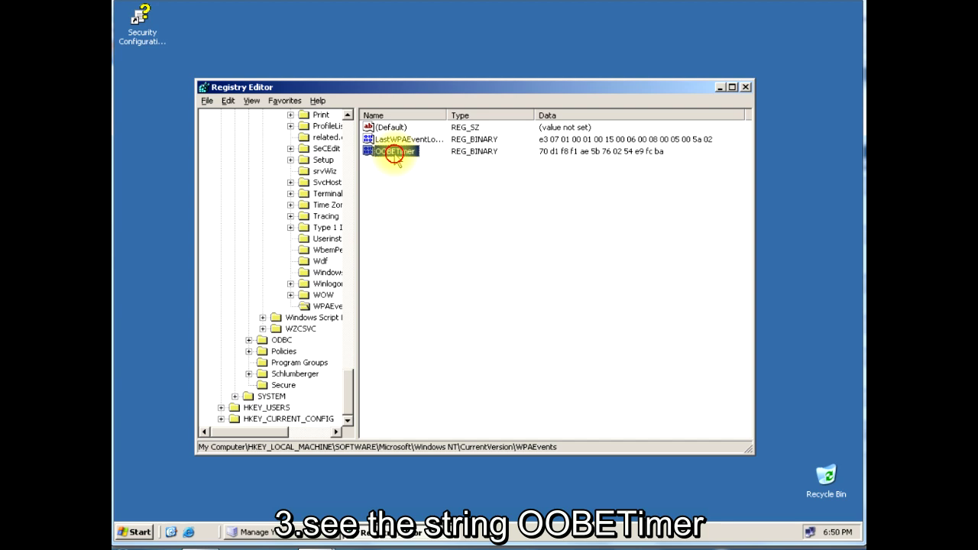
{"action": "double_click", "coordinate": [395, 153]}
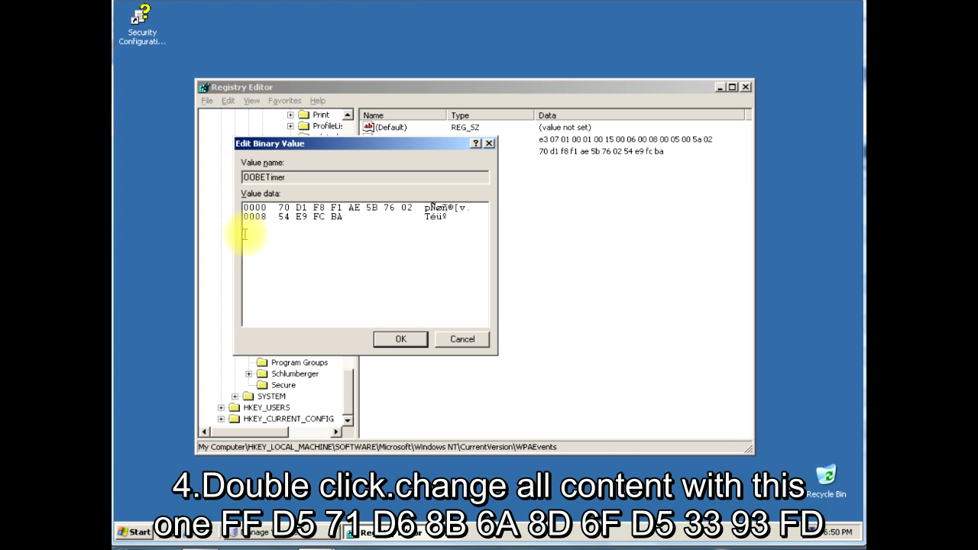
{"action": "key", "text": "Delete"}
{"action": "key", "text": "Delete"}
{"action": "key", "text": "Delete"}
{"action": "key", "text": "Delete"}
{"action": "key", "text": "Delete"}
{"action": "key", "text": "Delete"}
{"action": "key", "text": "Delete"}
{"action": "key", "text": "Delete"}
{"action": "key", "text": "Delete"}
{"action": "key", "text": "Delete"}
{"action": "key", "text": "Delete"}
{"action": "key", "text": "Delete"}
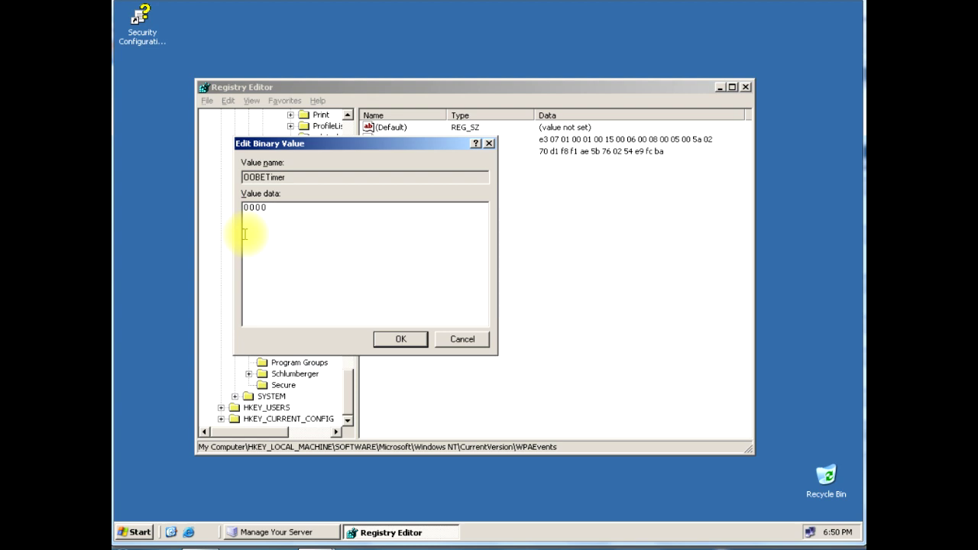
- Enter FF D5 71 D6 8B 6A 8D 6F D5 33 93 FD as the OOBETimer data and save the value
{"action": "type", "text": "FFD"}
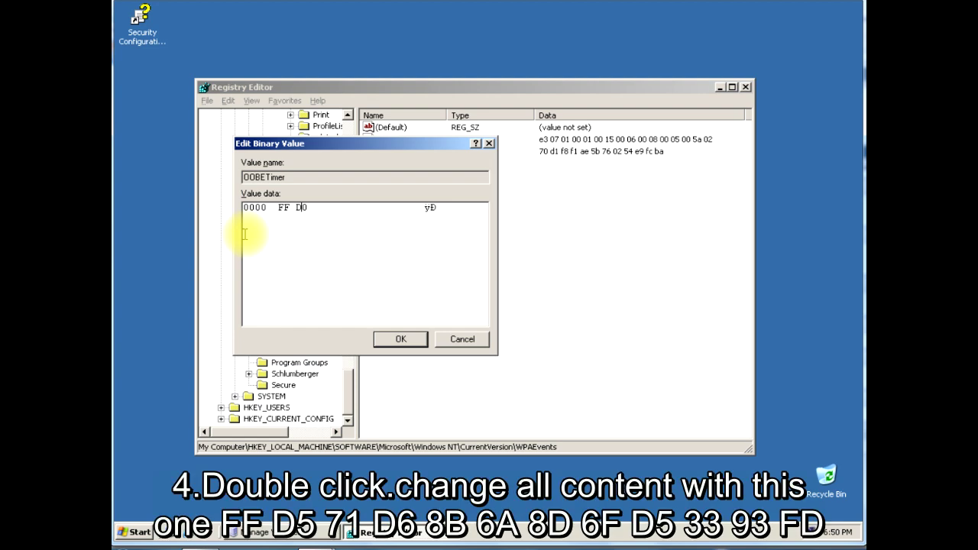
{"action": "type", "text": "571"}
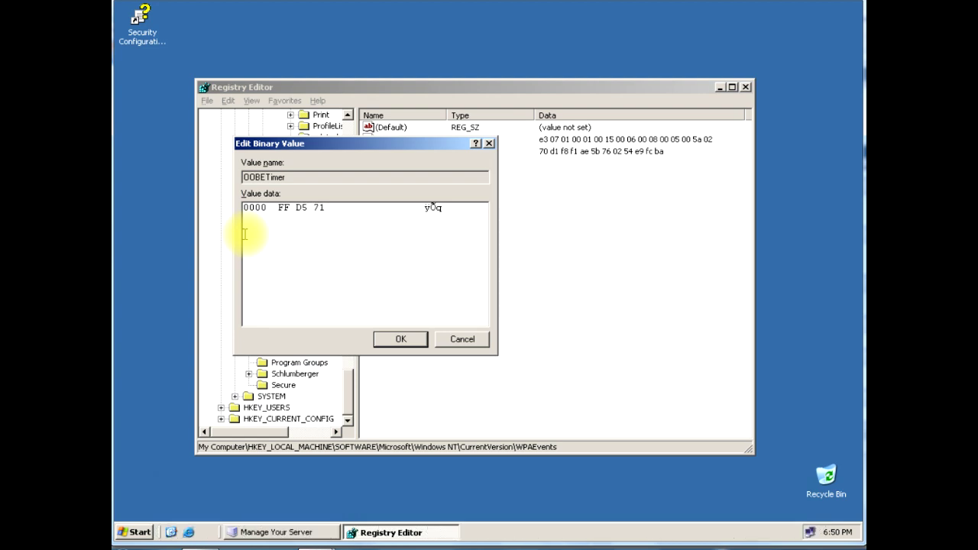
{"action": "type", "text": "D68B6A8D"}
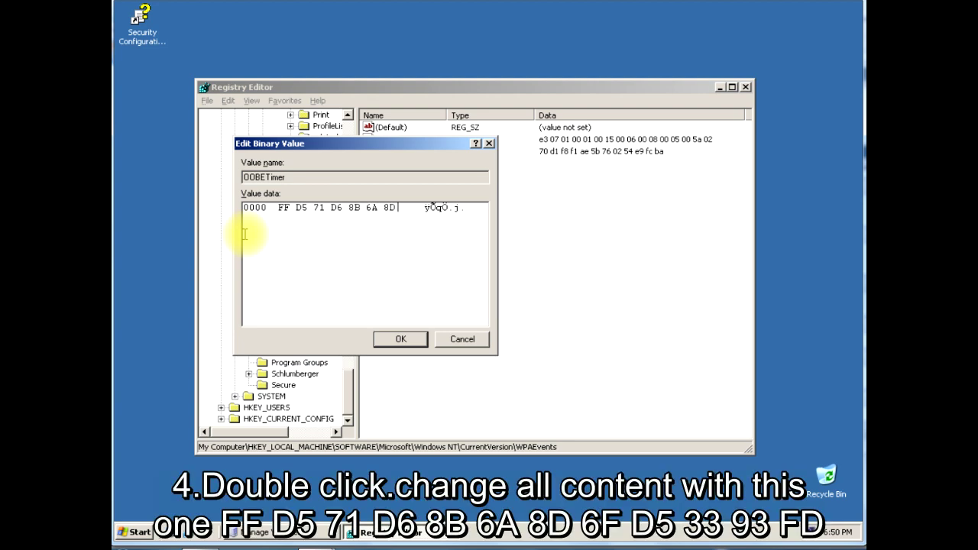
{"action": "type", "text": "6"}
{"action": "type", "text": "F"}
{"action": "type", "text": "D"}
{"action": "type", "text": "5339"}
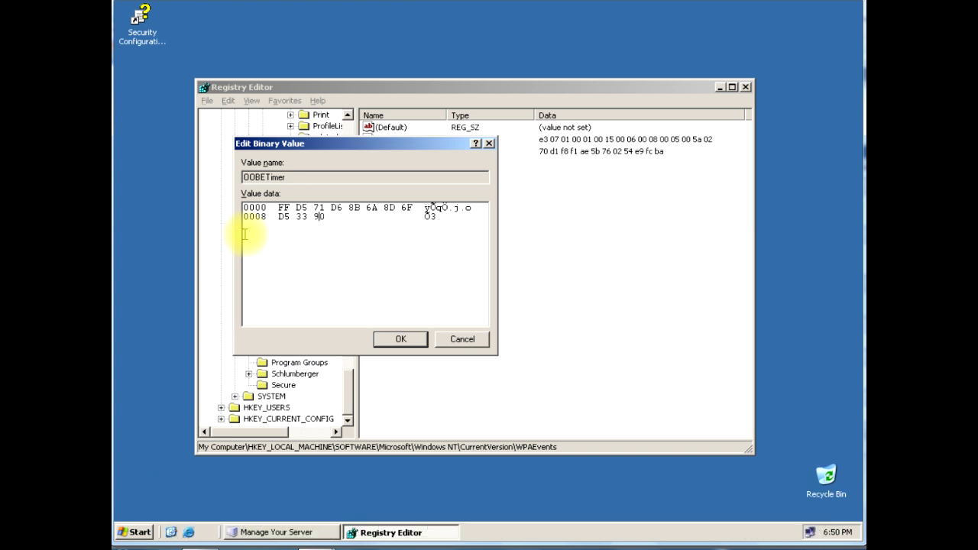
{"action": "type", "text": "3F"}
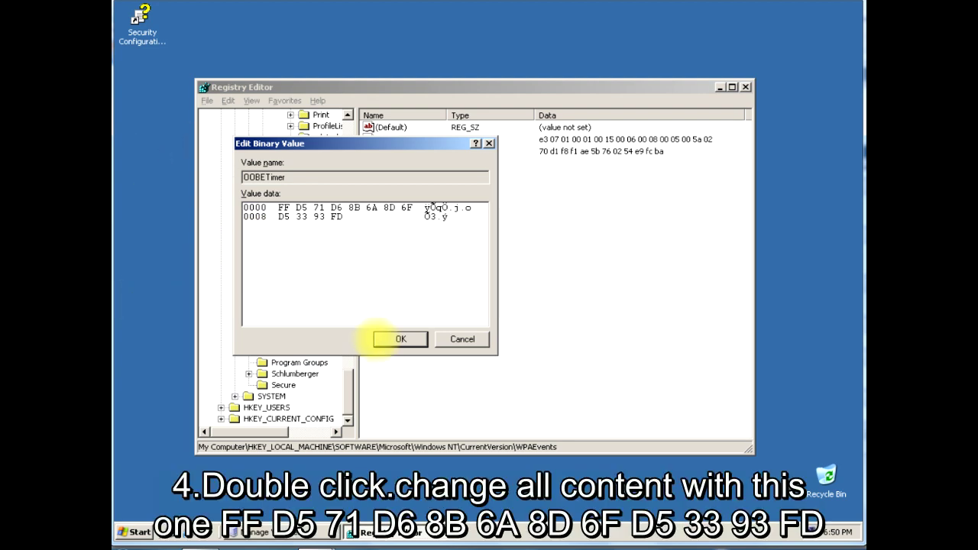
{"action": "left_click", "coordinate": [390, 341]}
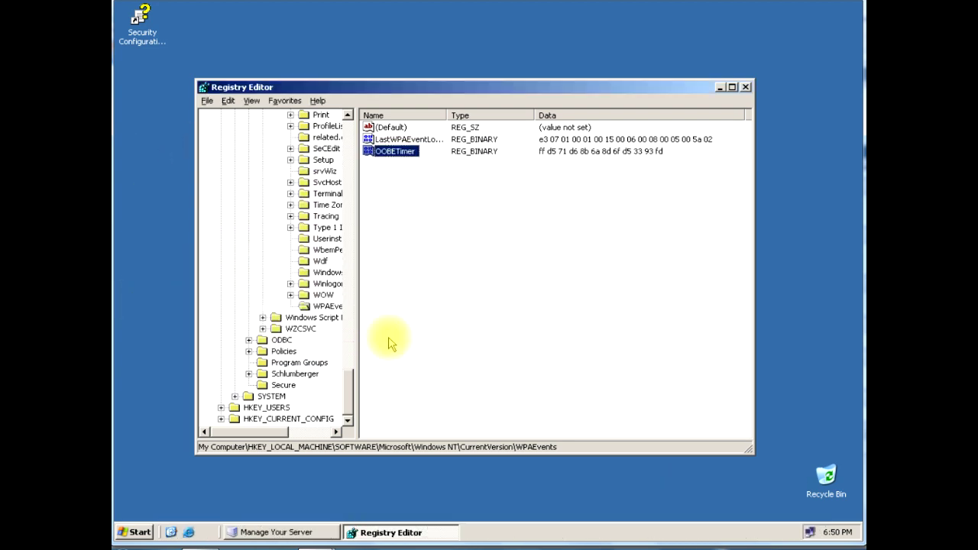
- Select the WPAEvents key under CurrentVersion and open its permissions
{"action": "right_click", "coordinate": [393, 153]}
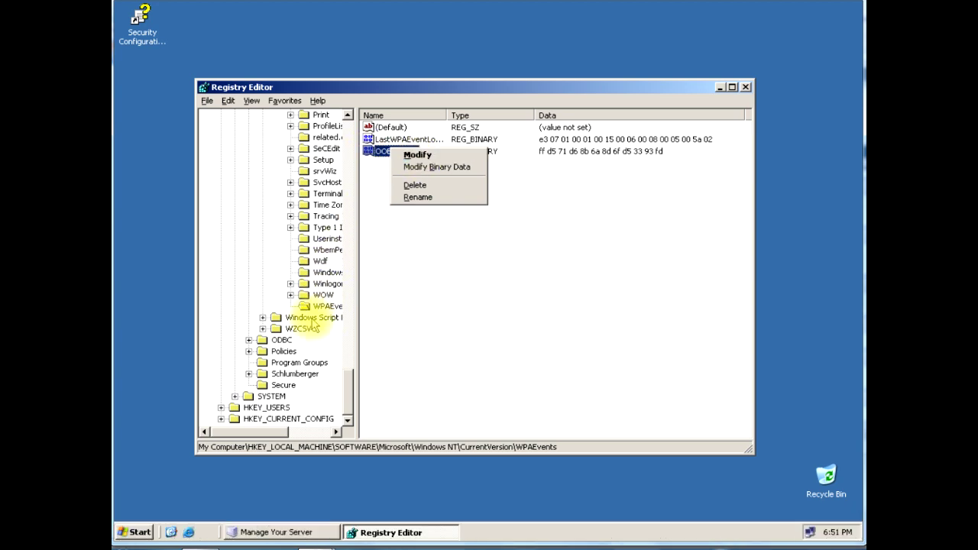
{"action": "left_click", "coordinate": [427, 301]}
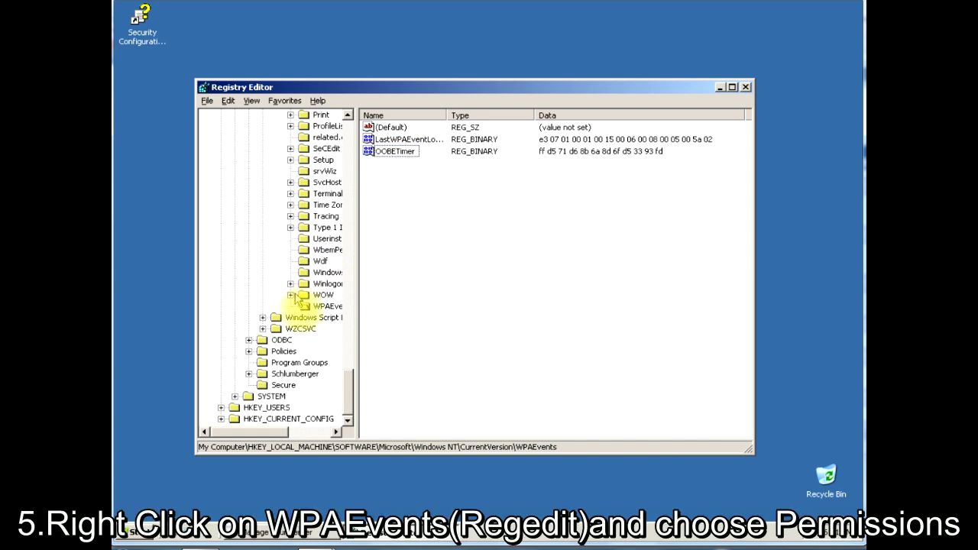
{"action": "left_click", "coordinate": [315, 311]}
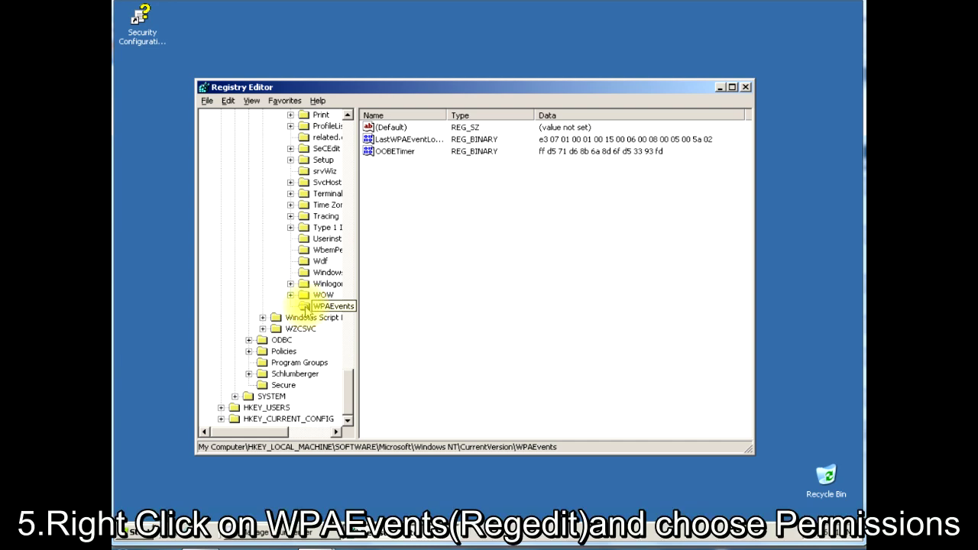
{"action": "right_click", "coordinate": [305, 306]}
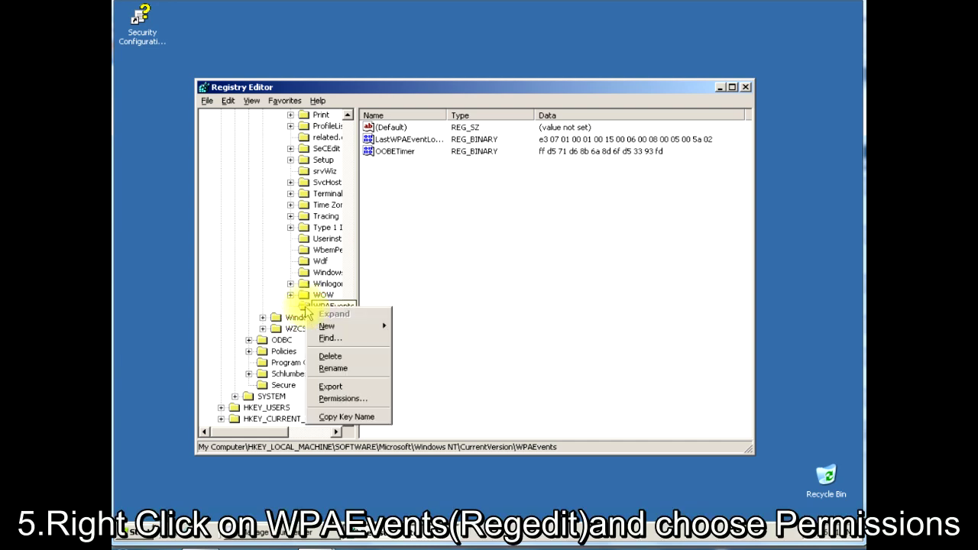
{"action": "left_click", "coordinate": [334, 399]}
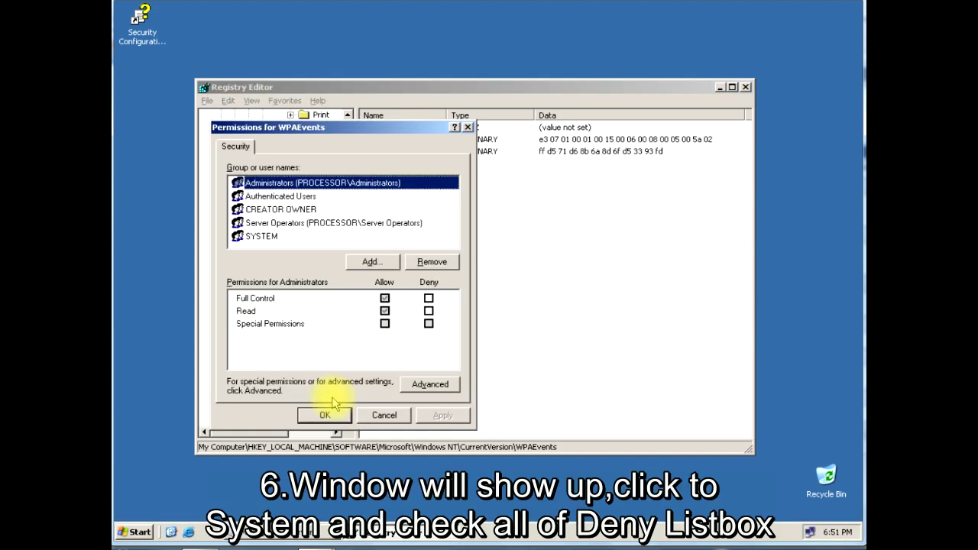
- Deny SYSTEM both Full Control and Read on the WPAEvents key, accept the deny entry, and close the Registry Editor
{"action": "left_click", "coordinate": [268, 237]}
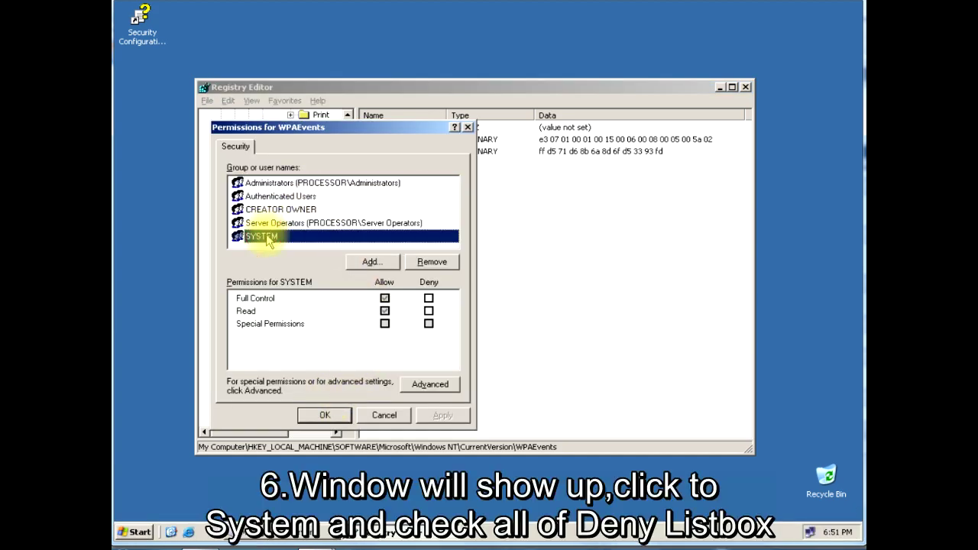
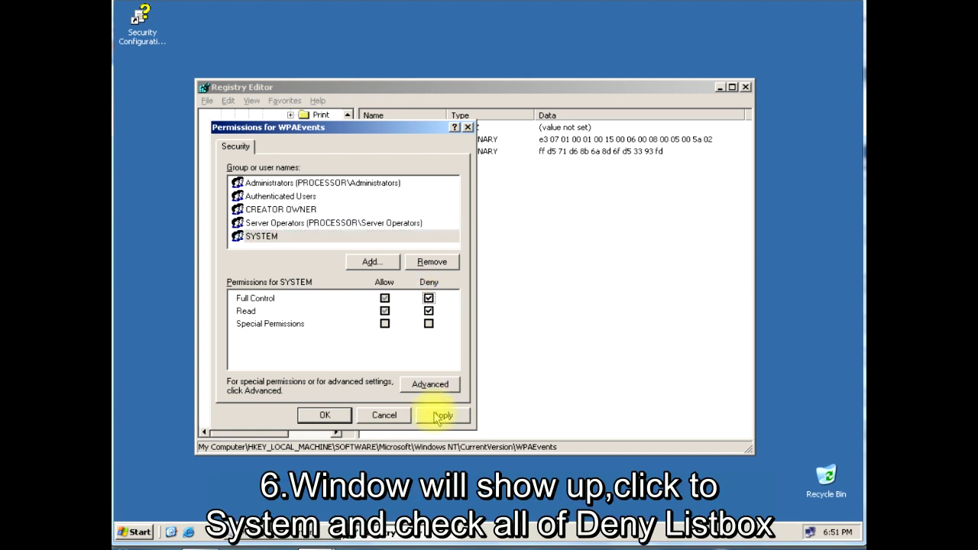
{"action": "left_click", "coordinate": [434, 413]}
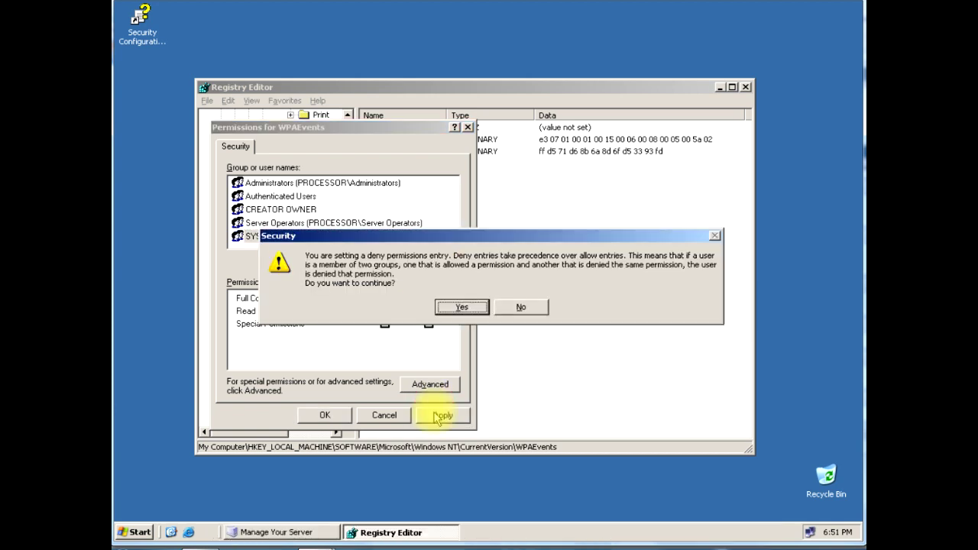
{"action": "left_click", "coordinate": [463, 309]}
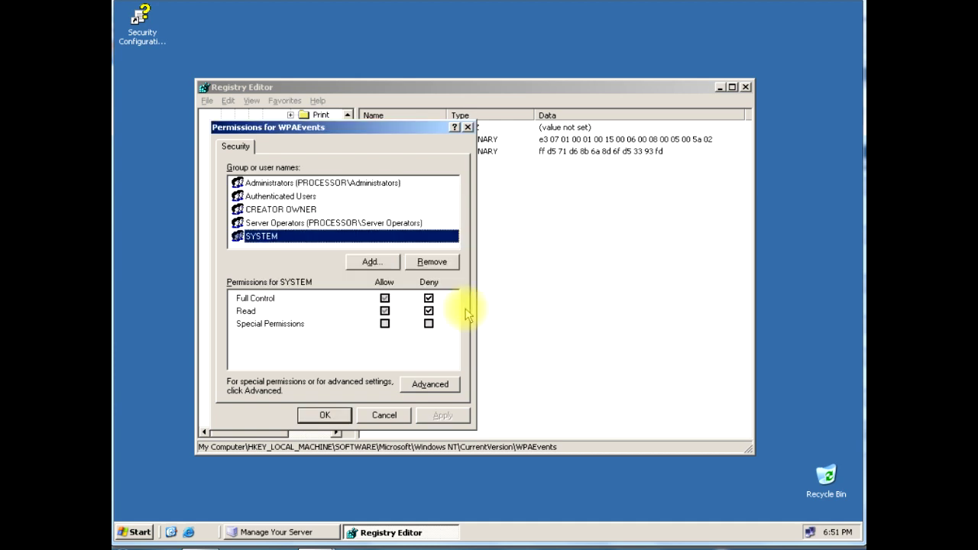
{"action": "left_click", "coordinate": [324, 415]}
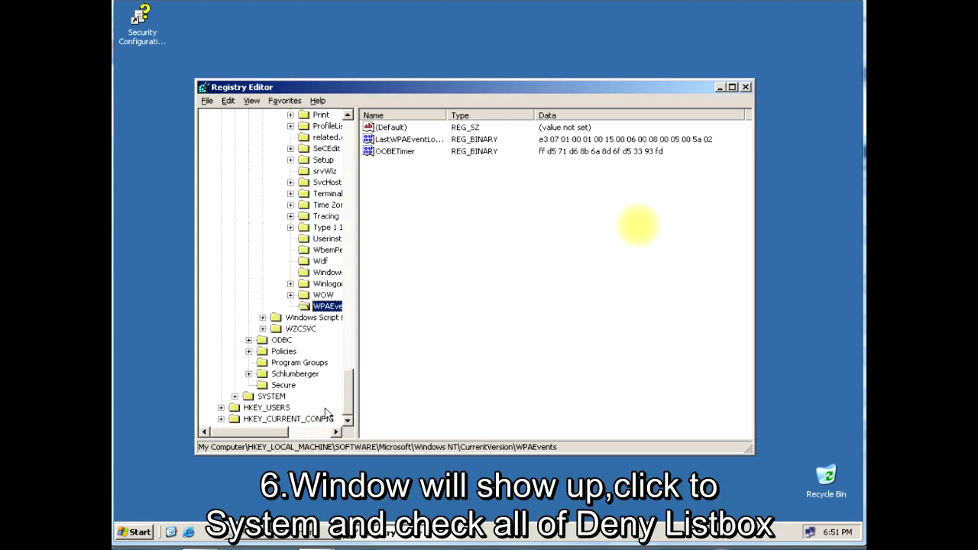
{"action": "left_click", "coordinate": [745, 88]}
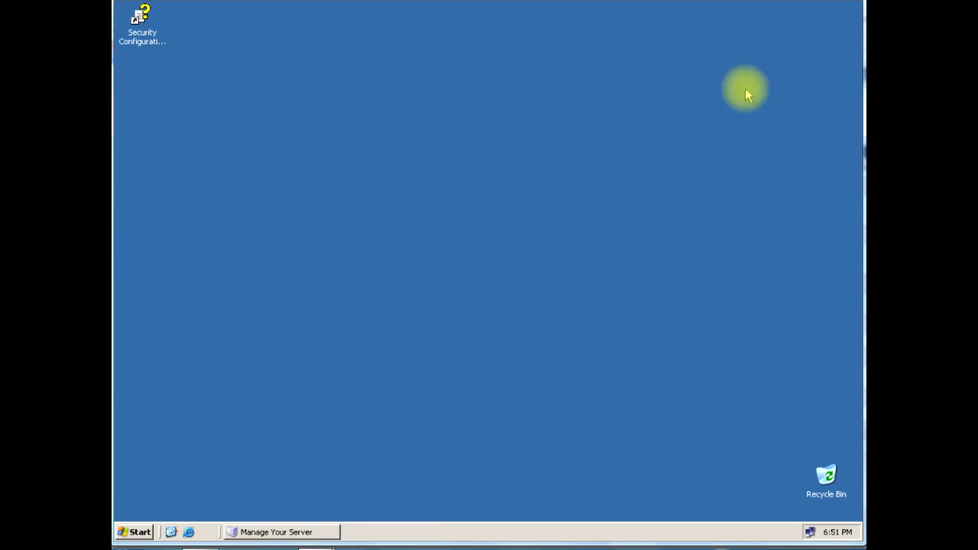
- Restart the server, keeping Other (Planned) as the reason and entering D as the comment
{"action": "left_click", "coordinate": [139, 527]}
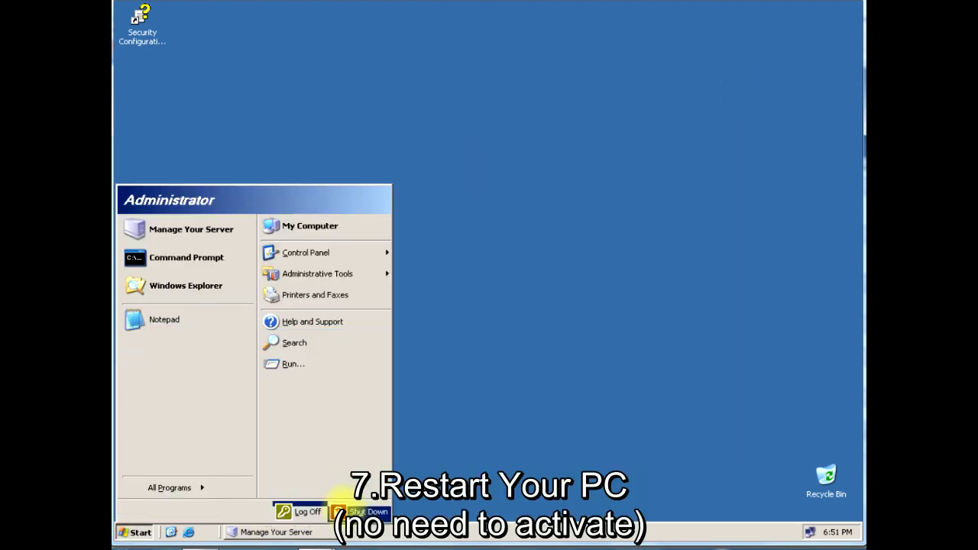
{"action": "left_click", "coordinate": [342, 510]}
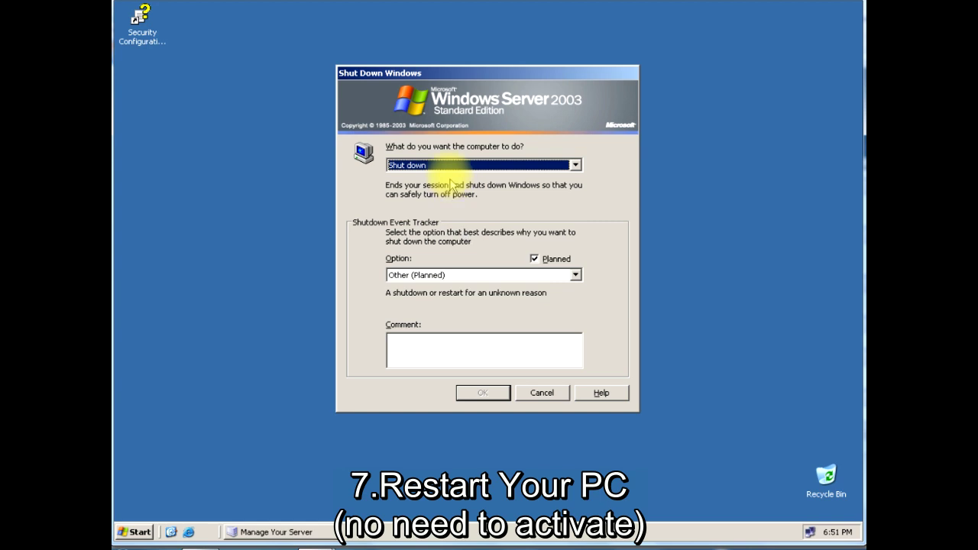
{"action": "left_click", "coordinate": [448, 164]}
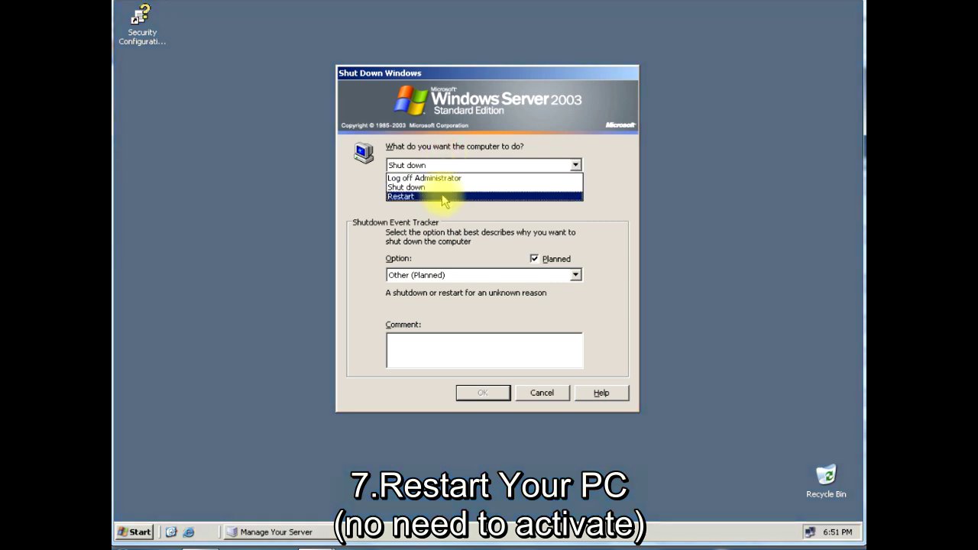
{"action": "left_click", "coordinate": [443, 197]}
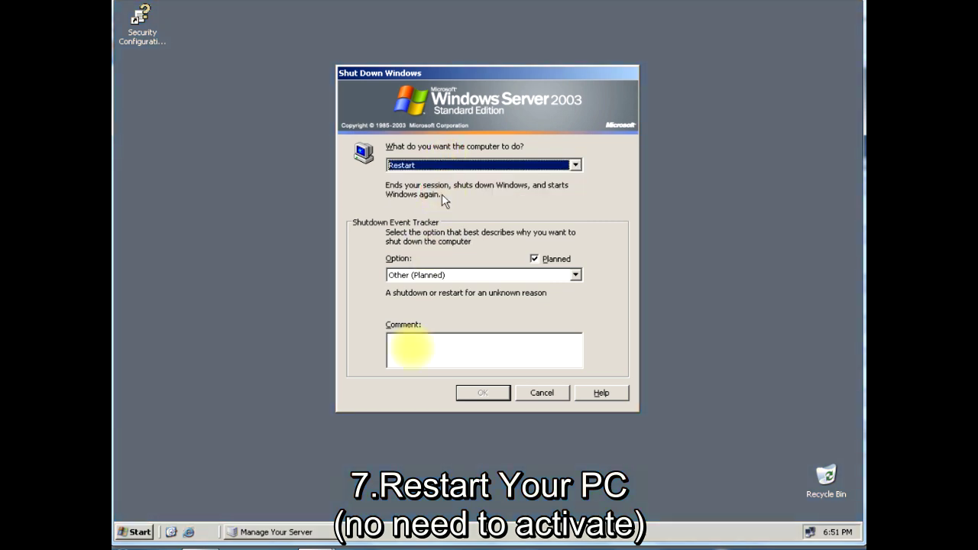
{"action": "left_click", "coordinate": [412, 354]}
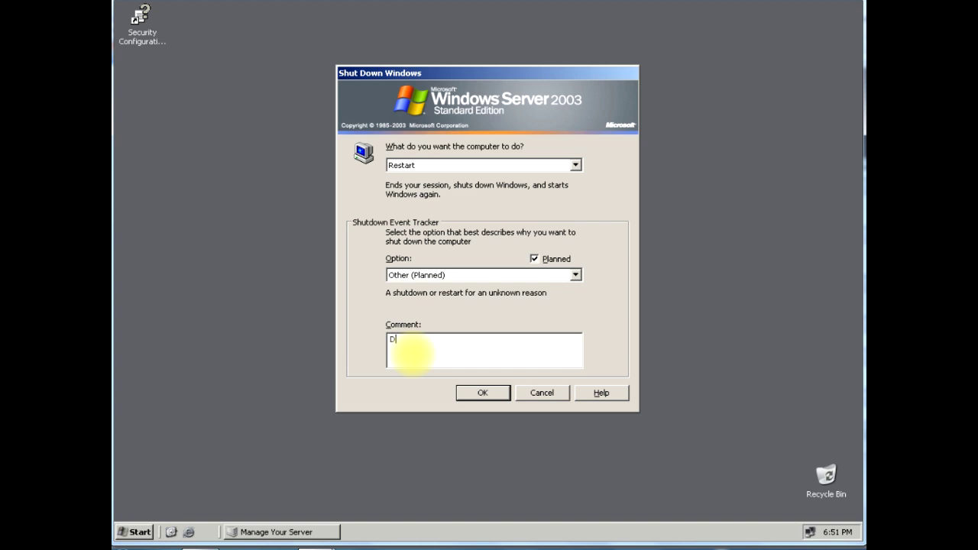
{"action": "left_click", "coordinate": [490, 391]}
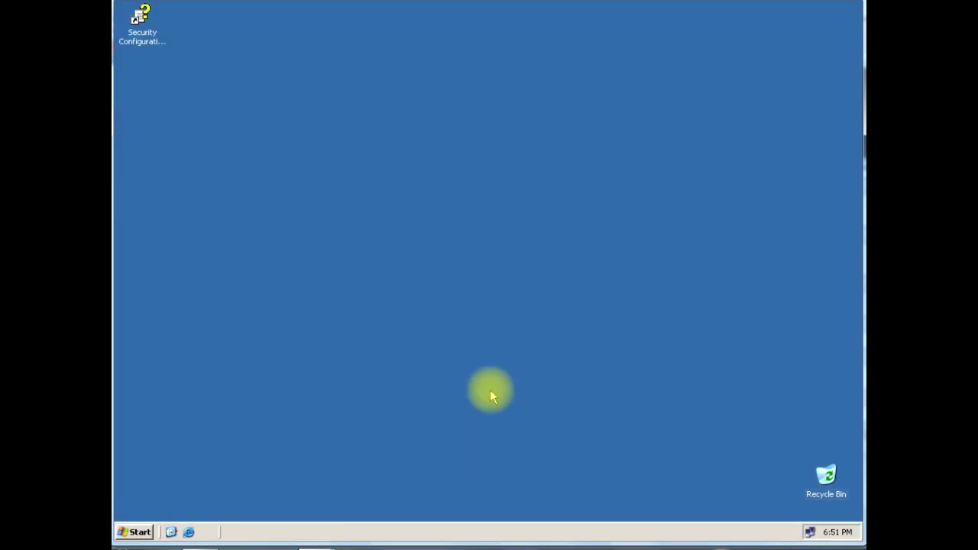